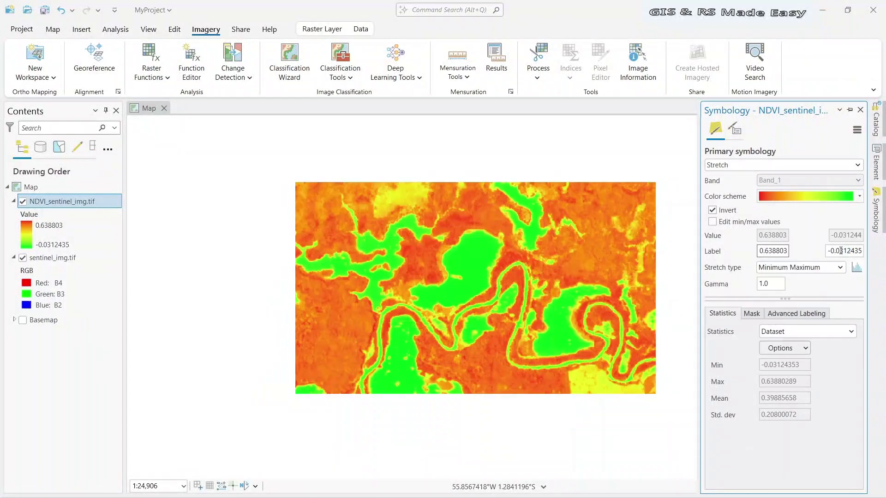
Uncheck Invert on the NDVI stretch, close the Symbology pane, and zoom into the map.
{"action": "left_click", "coordinate": [713, 210]}
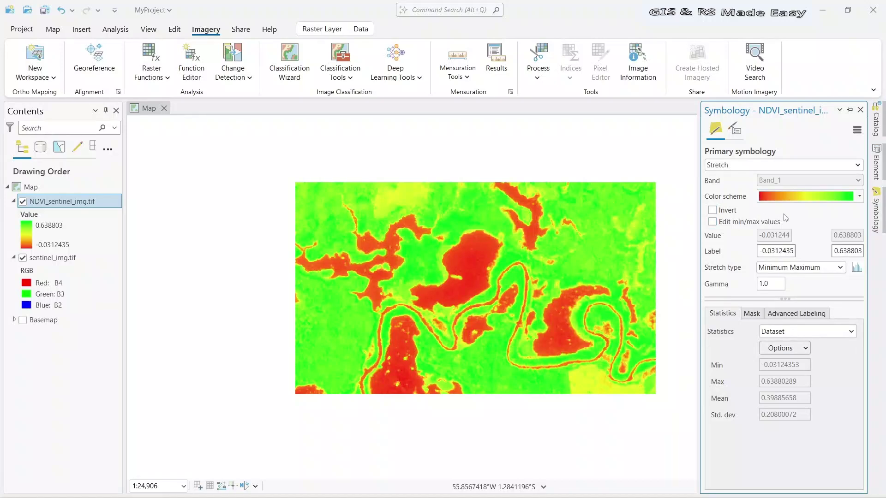
{"action": "left_click", "coordinate": [860, 110]}
{"action": "scroll", "coordinate": [531, 255], "scroll_direction": "up", "scroll_amount": 2}
{"action": "left_click_drag", "start_coordinate": [188, 232], "coordinate": [225, 216]}
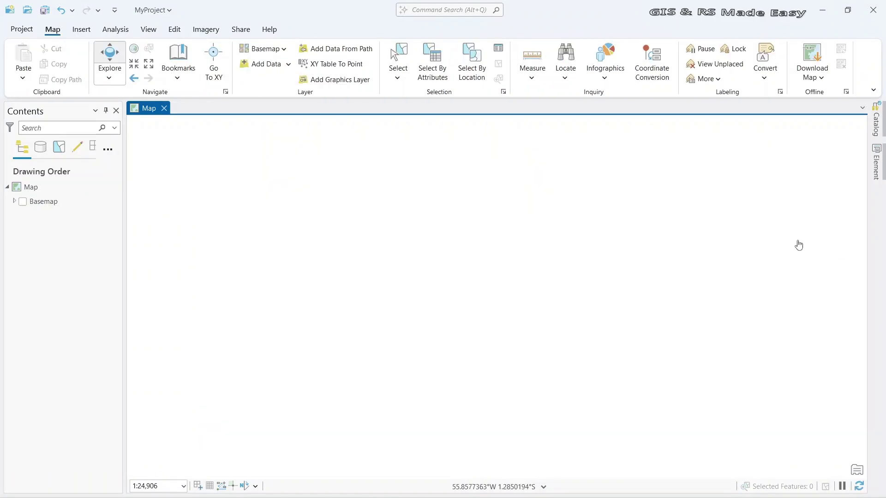
Add sentinel_img.tif from the Satellite image folder in Catalog to the map and center it.
{"action": "left_click", "coordinate": [876, 127]}
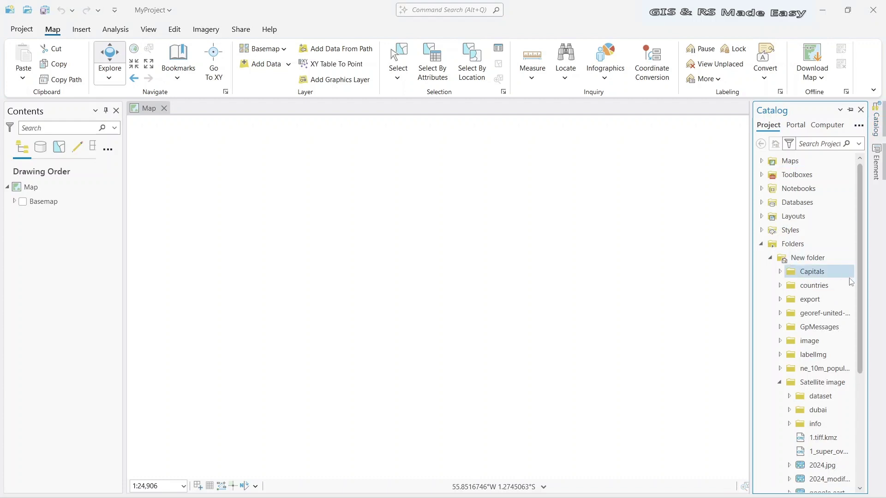
{"action": "scroll", "coordinate": [852, 291], "scroll_direction": "down", "scroll_amount": 1}
{"action": "scroll", "coordinate": [852, 295], "scroll_direction": "down", "scroll_amount": 5}
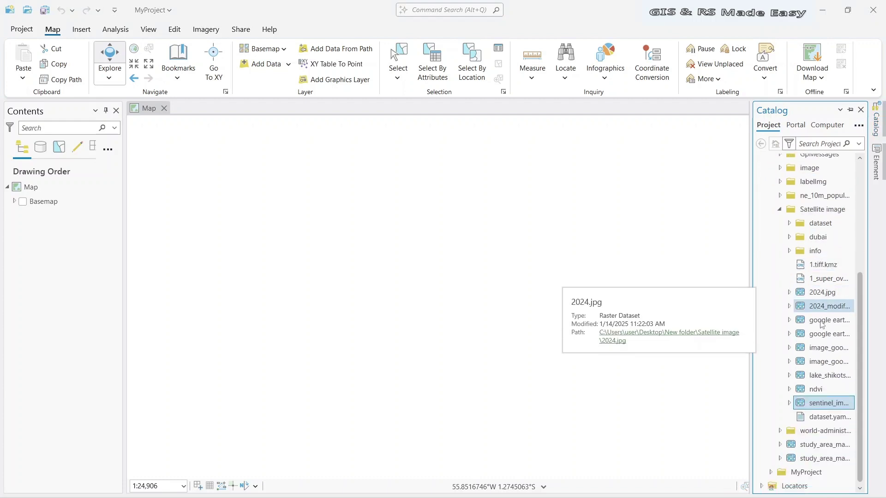
{"action": "left_click", "coordinate": [495, 372]}
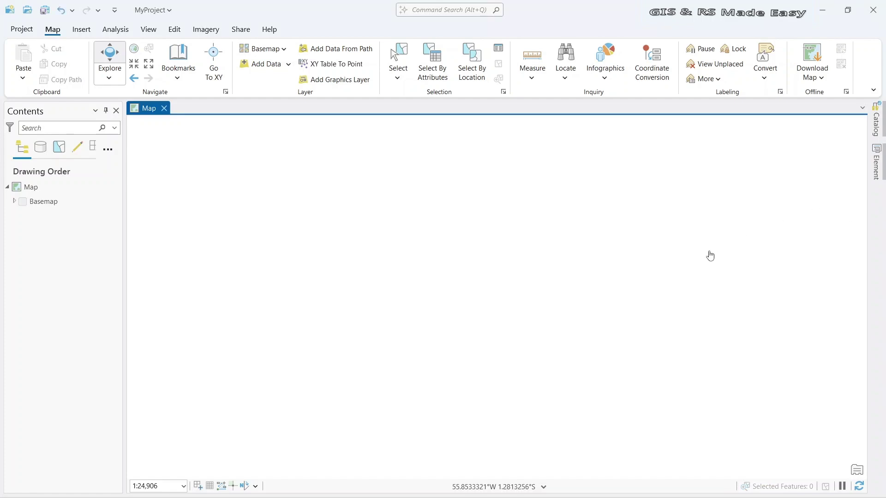
{"action": "scroll", "coordinate": [618, 272], "scroll_direction": "down", "scroll_amount": 2}
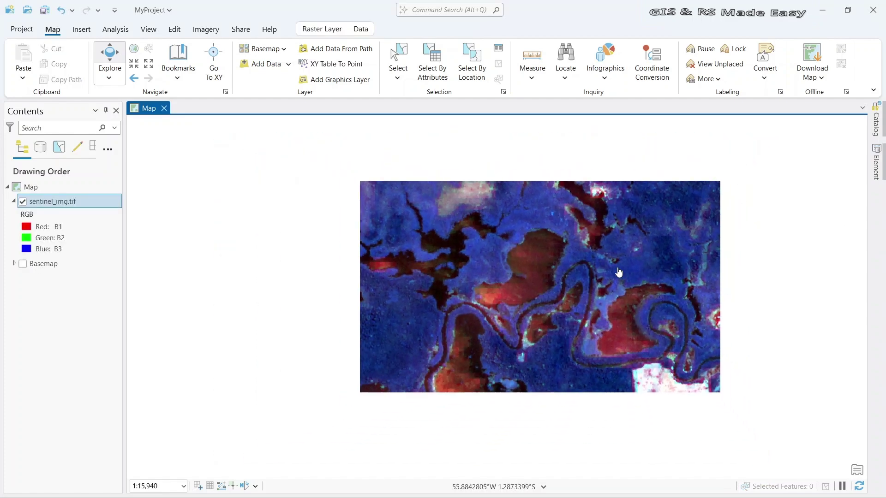
{"action": "left_click_drag", "start_coordinate": [626, 275], "coordinate": [562, 277]}
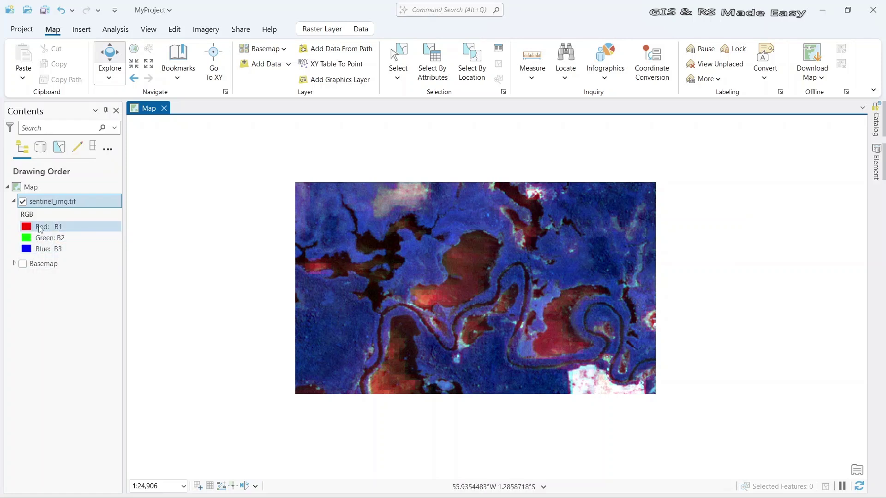
Assign band B4 to Red, B3 to Green and B2 to Blue for sentinel_img.tif.
{"action": "left_click", "coordinate": [63, 226]}
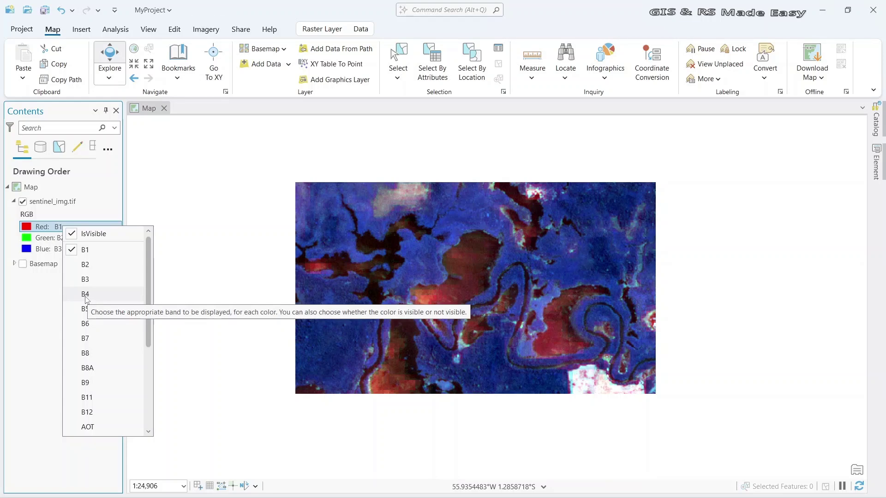
{"action": "left_click", "coordinate": [87, 295]}
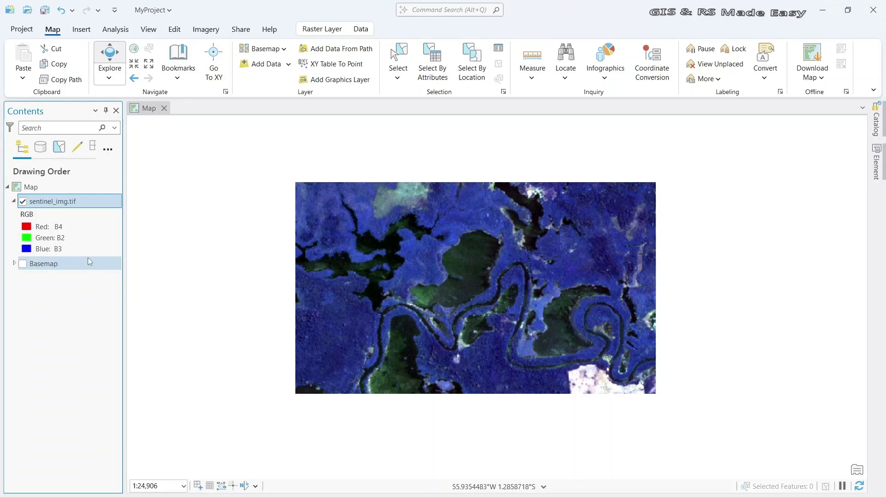
{"action": "left_click", "coordinate": [49, 241]}
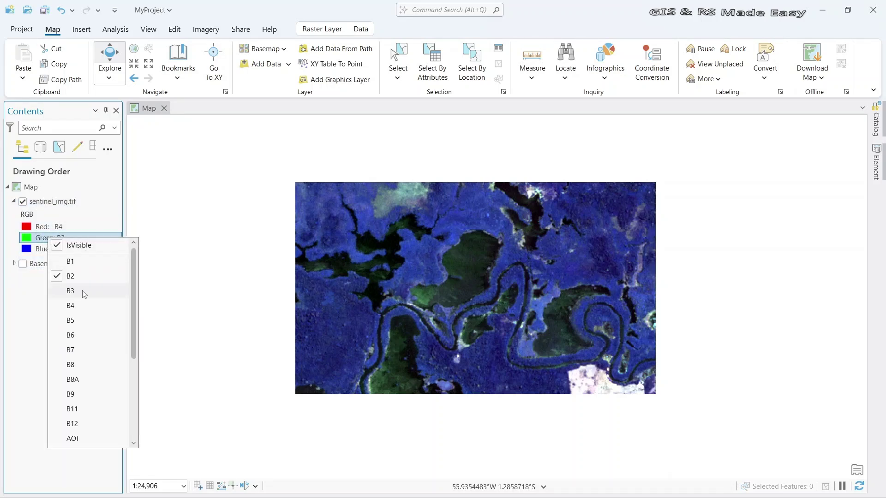
{"action": "left_click", "coordinate": [82, 294]}
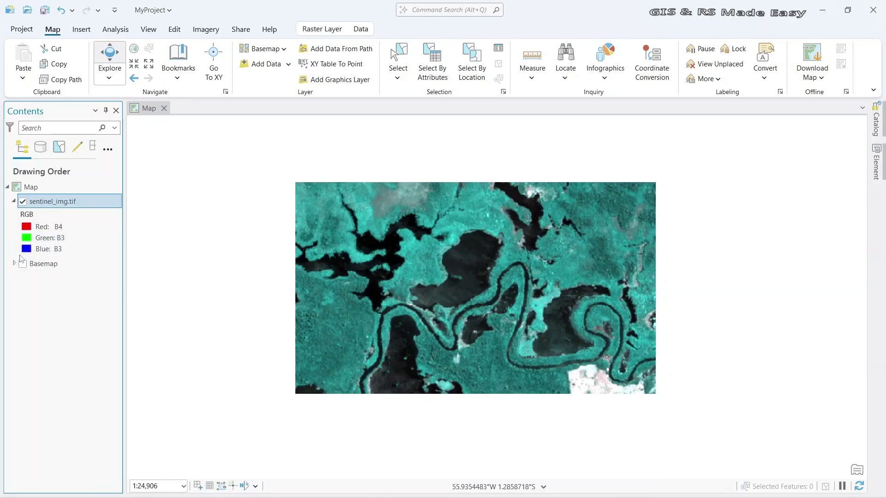
{"action": "left_click", "coordinate": [51, 251]}
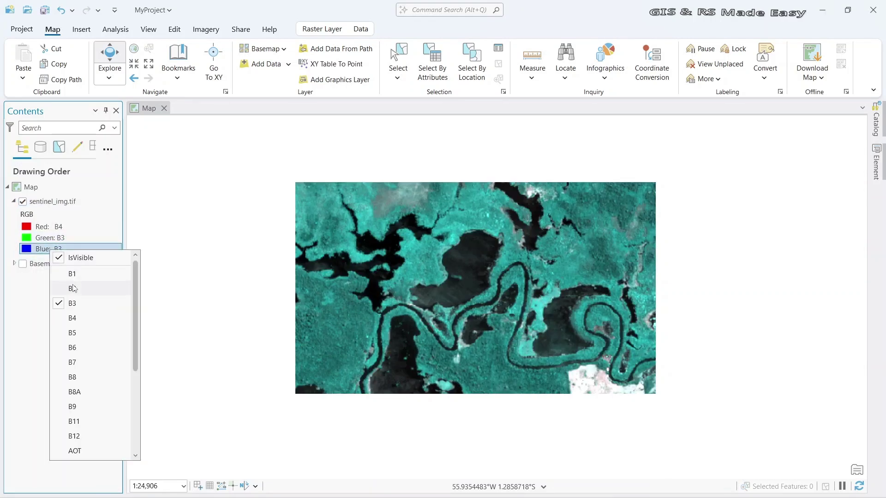
{"action": "left_click", "coordinate": [72, 289]}
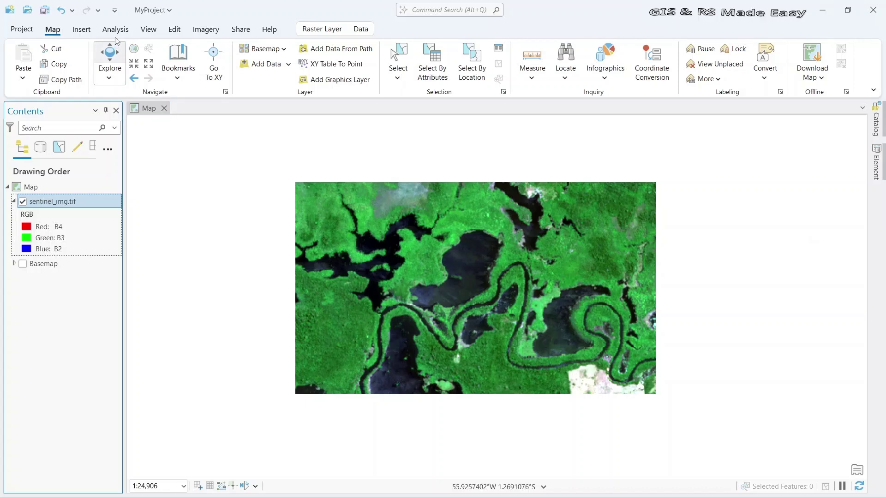
Open the NDVI function under Analysis in the Imagery tab's Raster Functions gallery.
{"action": "left_click", "coordinate": [205, 29]}
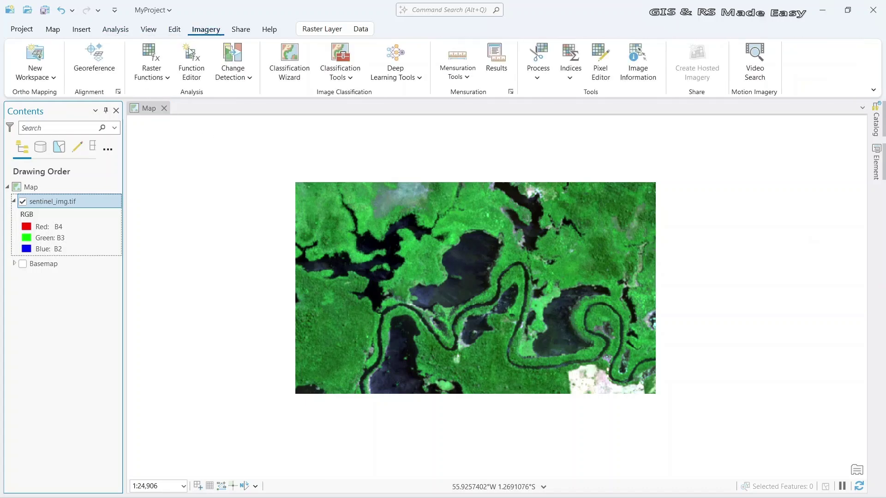
{"action": "left_click", "coordinate": [169, 83]}
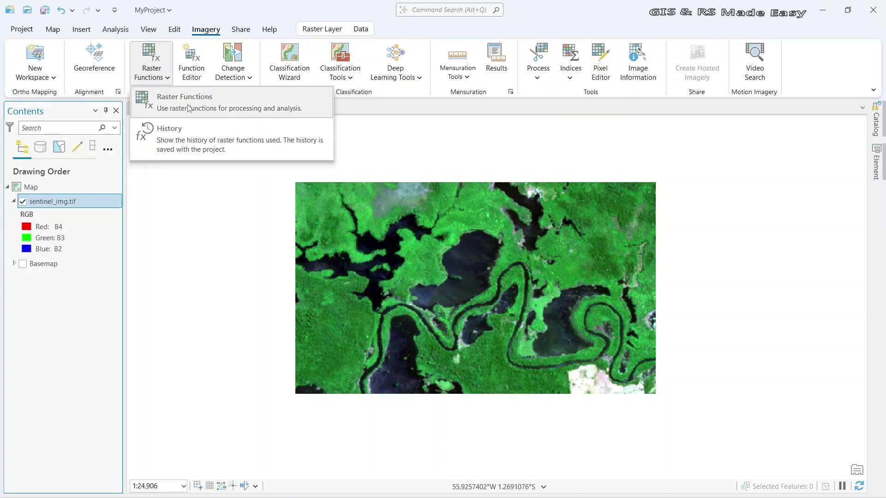
{"action": "left_click", "coordinate": [205, 108]}
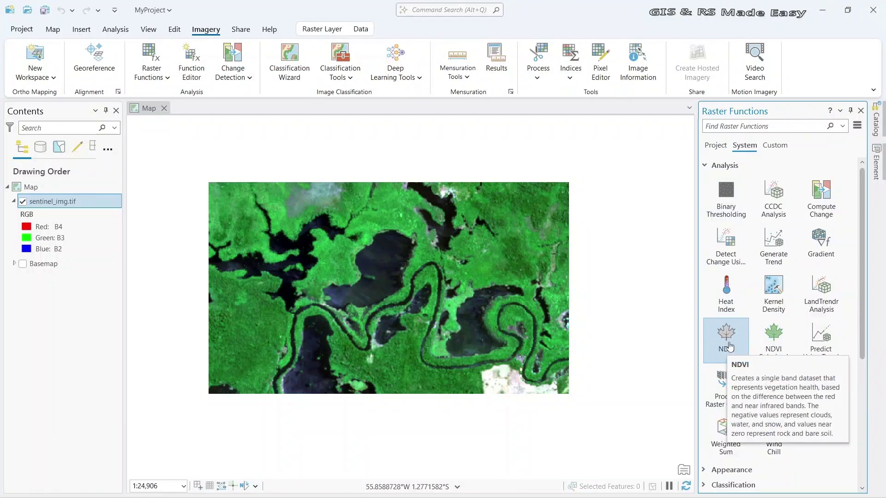
{"action": "left_click", "coordinate": [730, 346]}
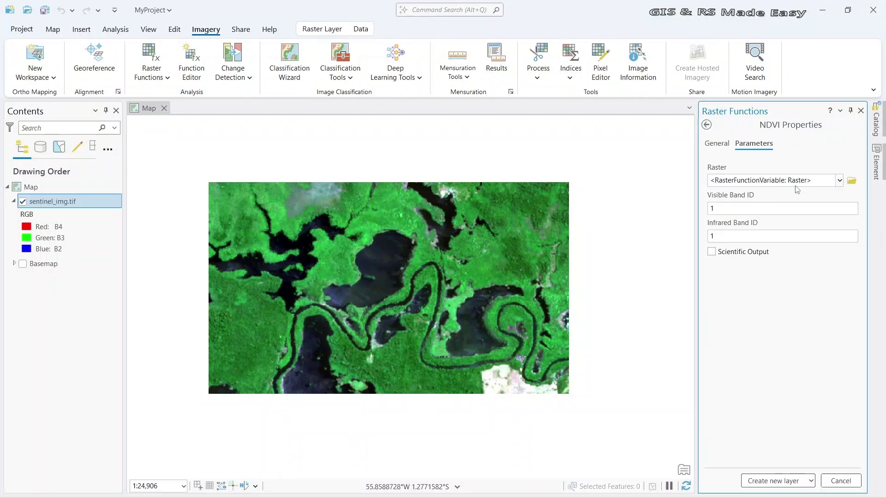
Create an NDVI layer from sentinel_img.tif with visible band 4, infrared band 8 and scientific output.
{"action": "left_click", "coordinate": [840, 181]}
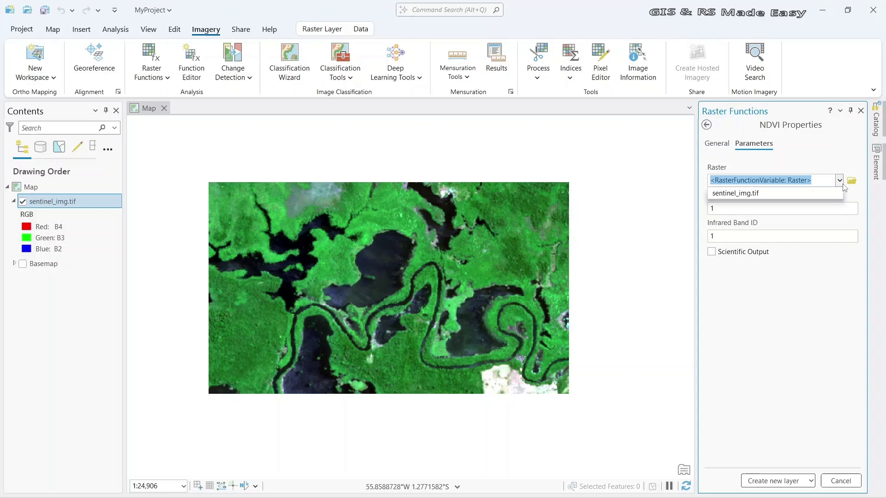
{"action": "left_click", "coordinate": [752, 194]}
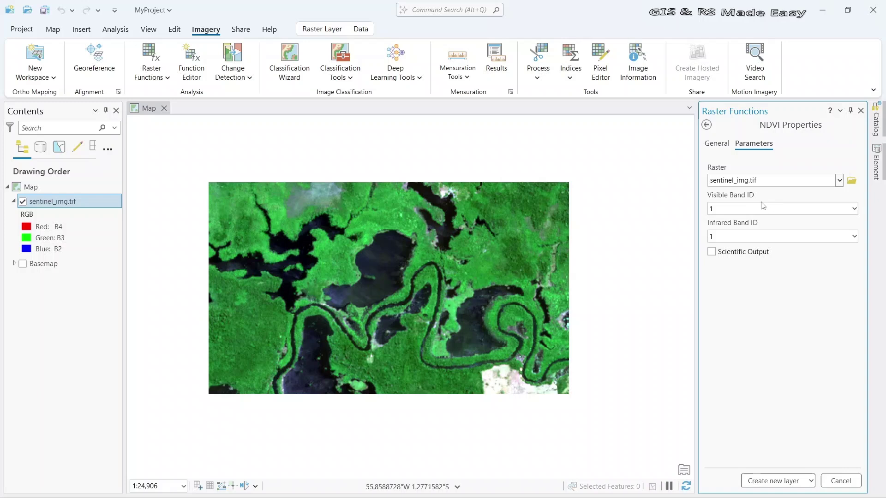
{"action": "left_click", "coordinate": [854, 210]}
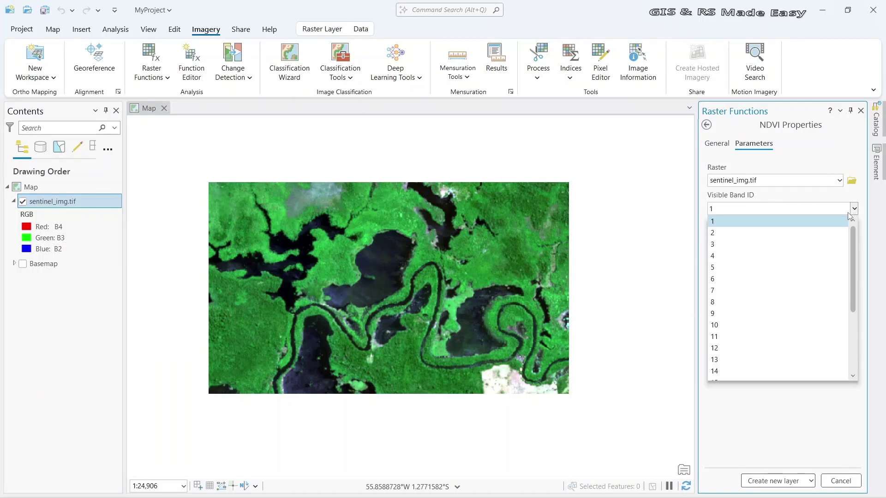
{"action": "left_click", "coordinate": [724, 258]}
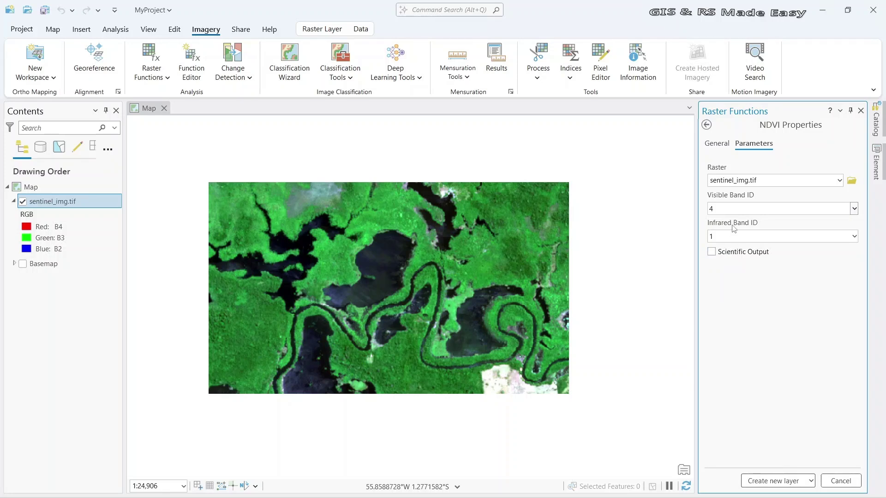
{"action": "left_click", "coordinate": [854, 238]}
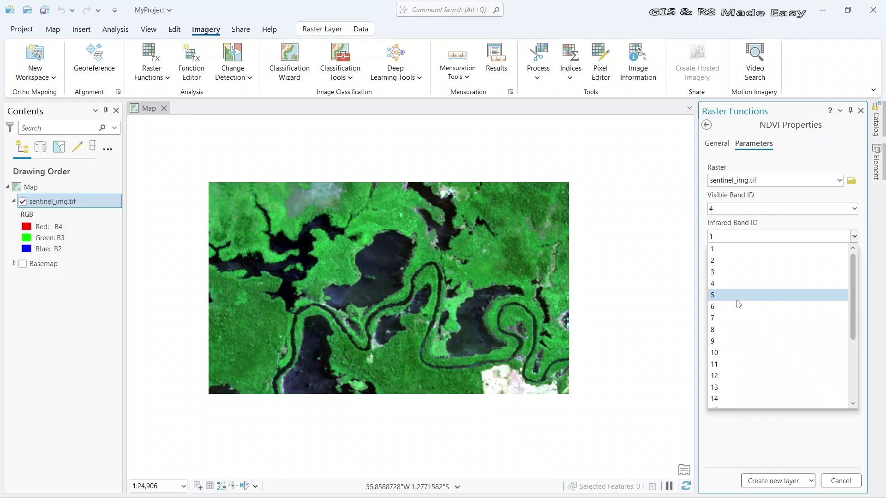
{"action": "left_click", "coordinate": [723, 329]}
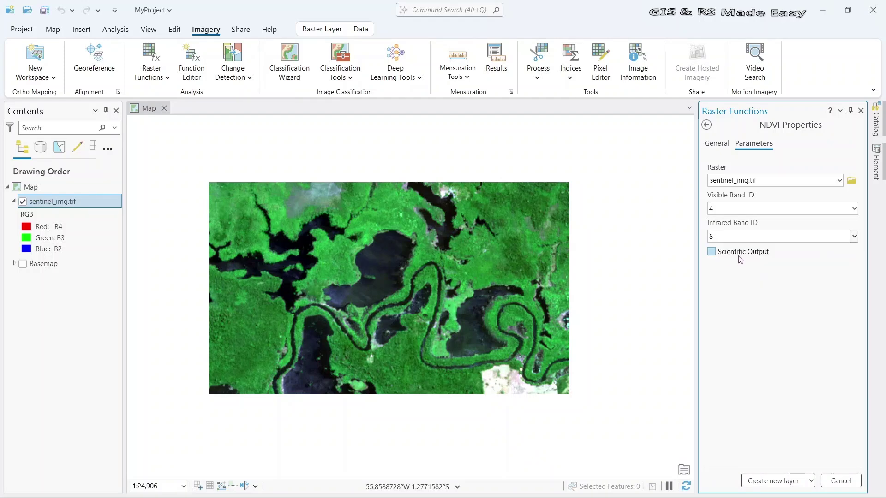
{"action": "left_click", "coordinate": [711, 252]}
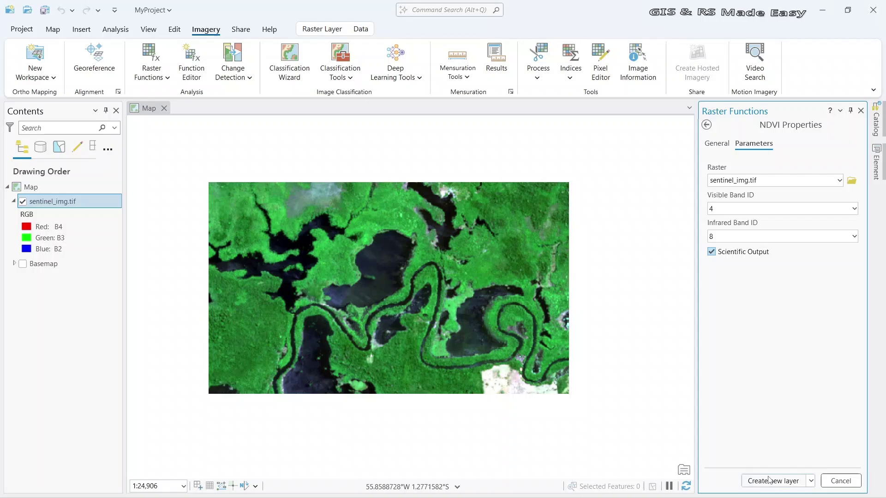
{"action": "left_click", "coordinate": [769, 480]}
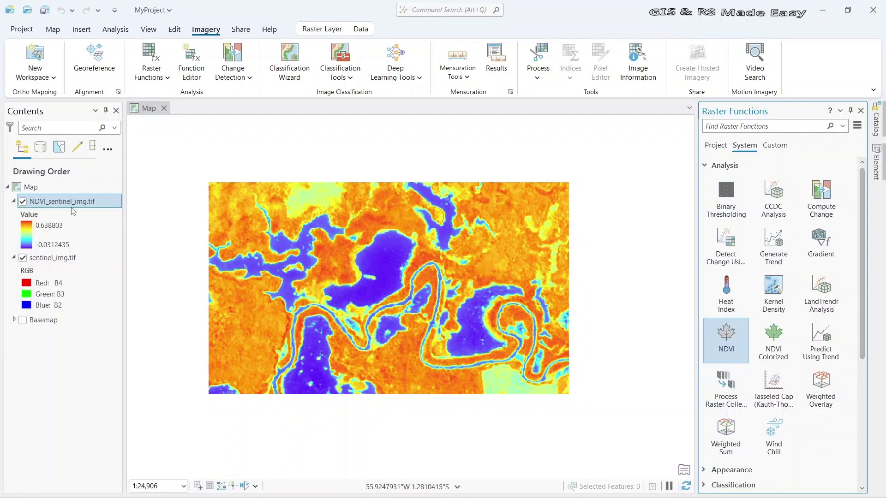
Give the NDVI layer the Red to Green colour scheme in Symbology with Invert unchecked.
{"action": "right_click", "coordinate": [48, 205]}
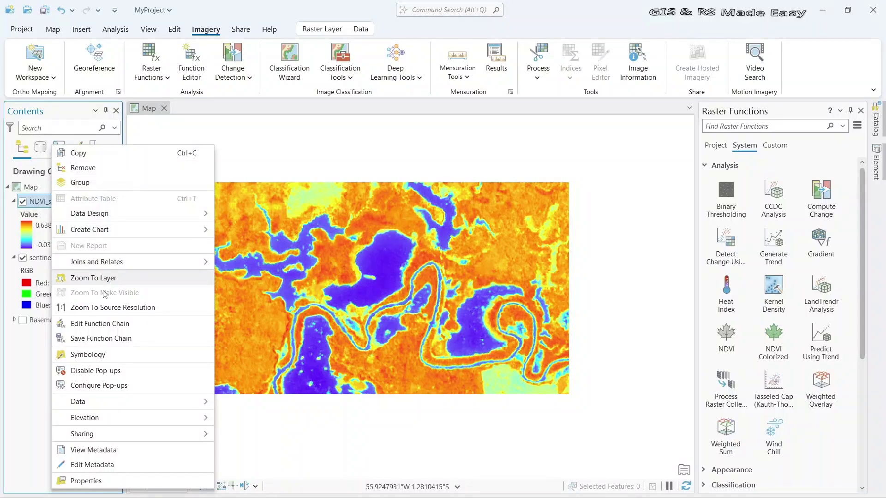
{"action": "left_click", "coordinate": [89, 358]}
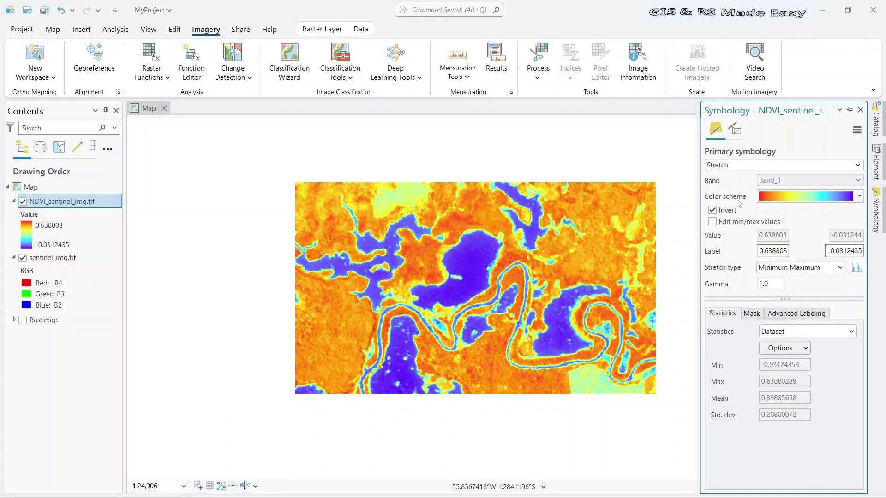
{"action": "left_click", "coordinate": [860, 198]}
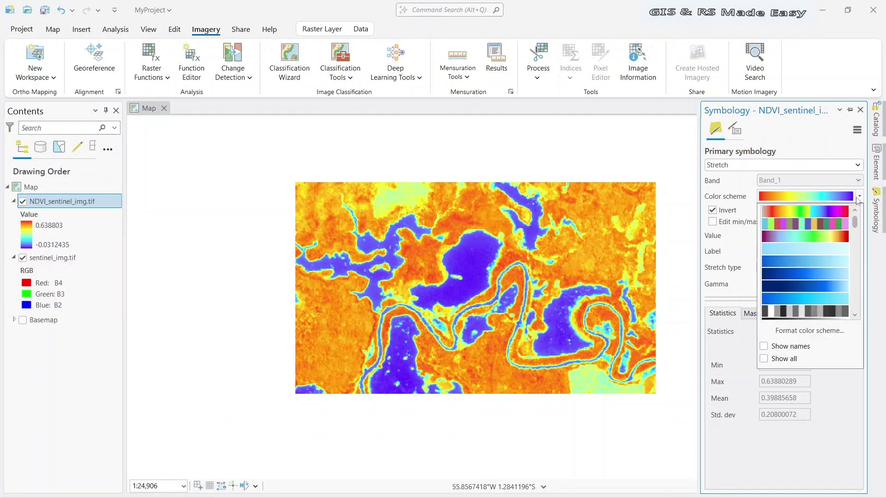
{"action": "scroll", "coordinate": [826, 264], "scroll_direction": "down", "scroll_amount": 5}
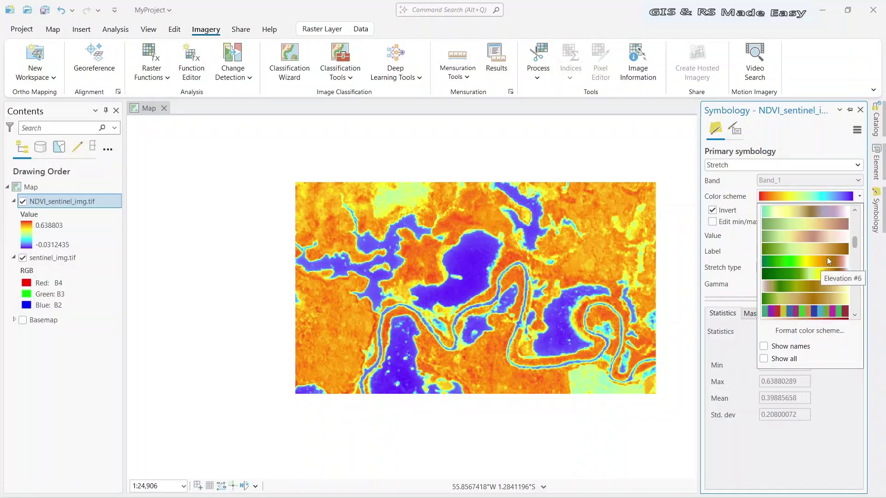
{"action": "scroll", "coordinate": [820, 248], "scroll_direction": "down", "scroll_amount": 4}
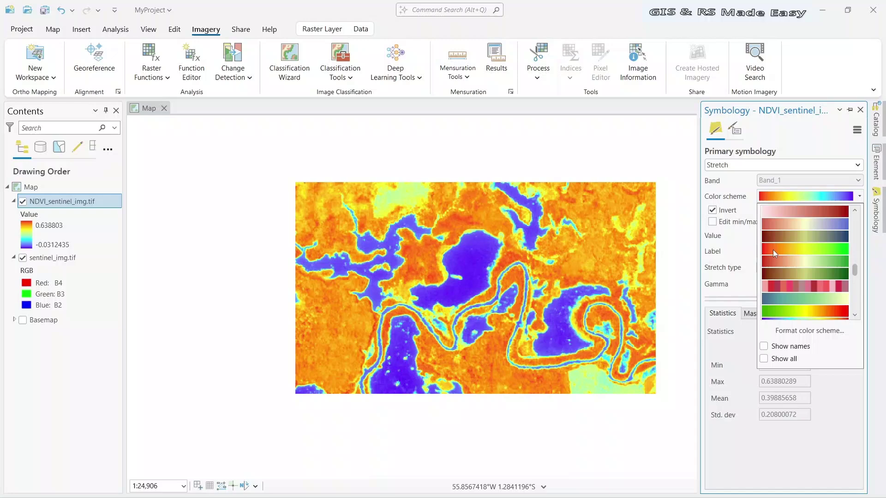
{"action": "left_click", "coordinate": [840, 250]}
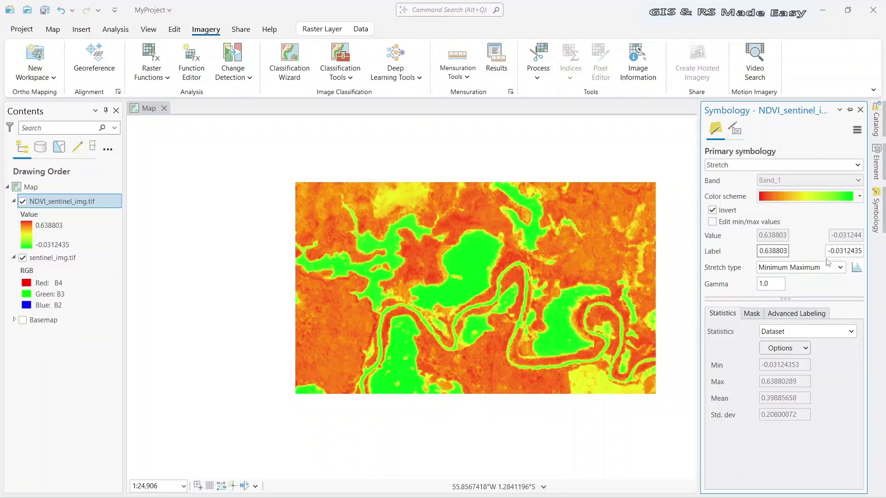
{"action": "left_click", "coordinate": [713, 211]}
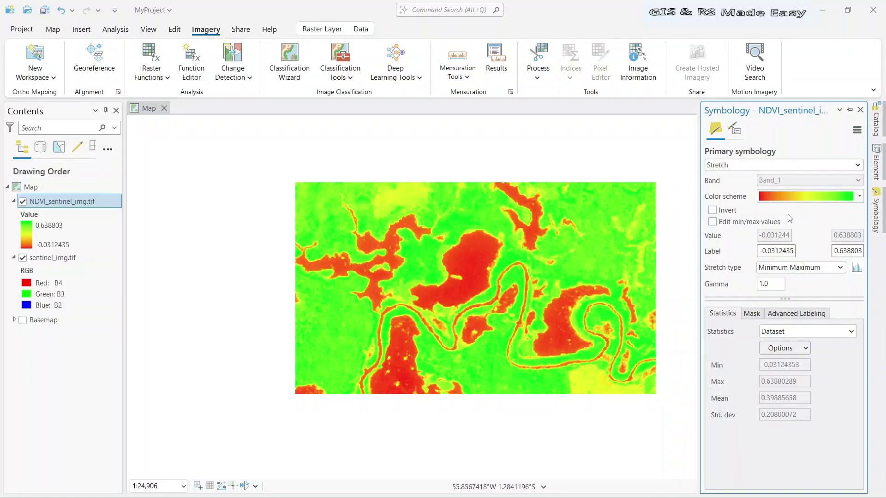
Close the Symbology pane, then zoom in and pan to recentre the NDVI map.
{"action": "left_click", "coordinate": [860, 111]}
{"action": "scroll", "coordinate": [530, 257], "scroll_direction": "up", "scroll_amount": 3}
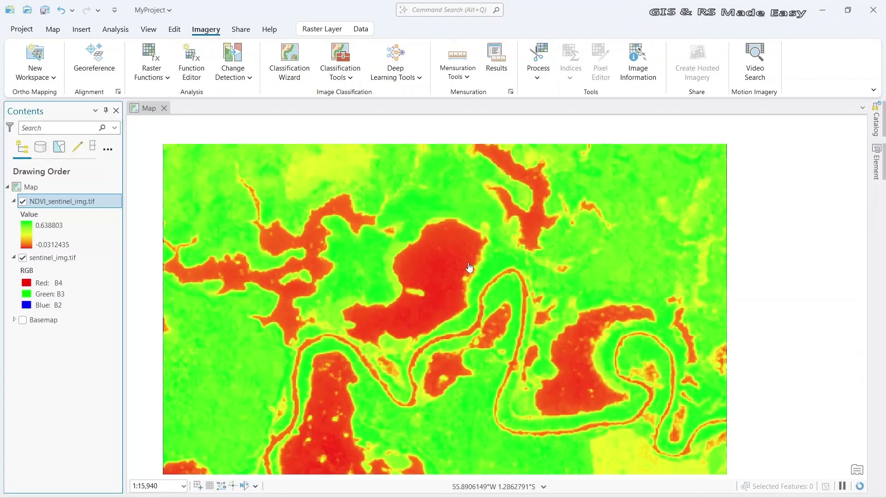
{"action": "left_click_drag", "start_coordinate": [481, 256], "coordinate": [521, 239]}
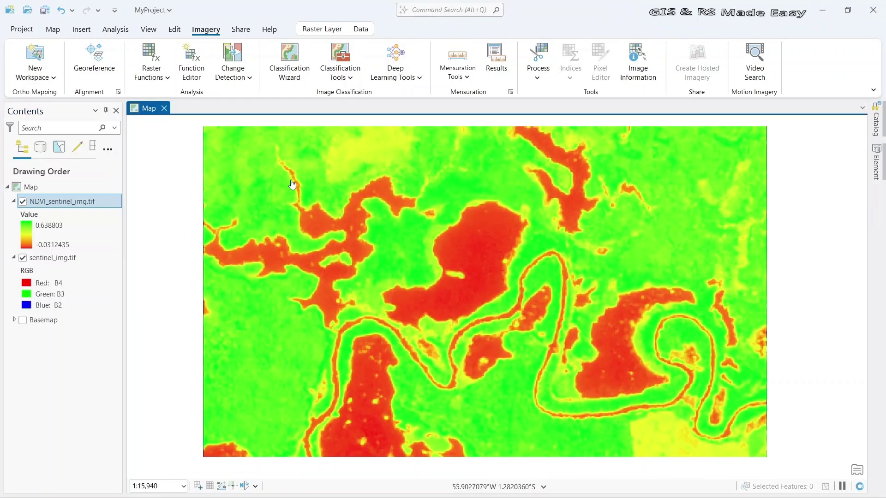